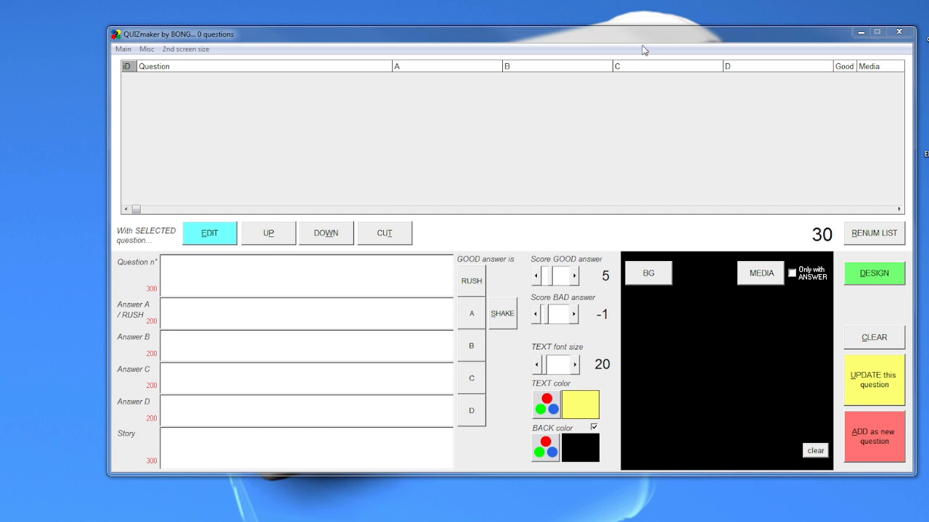
# Open the OpenQuizzDB import and place its dialog over the lower part of the quiz editor
pyautogui.moveTo(644, 44); pyautogui.dragTo(650, 49)
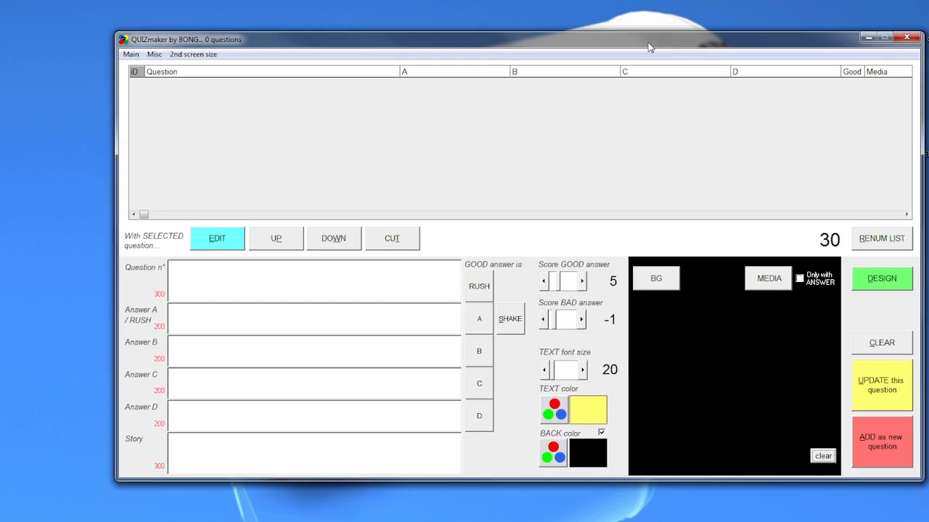
pyautogui.click(131, 55)
pyautogui.moveTo(153, 59)
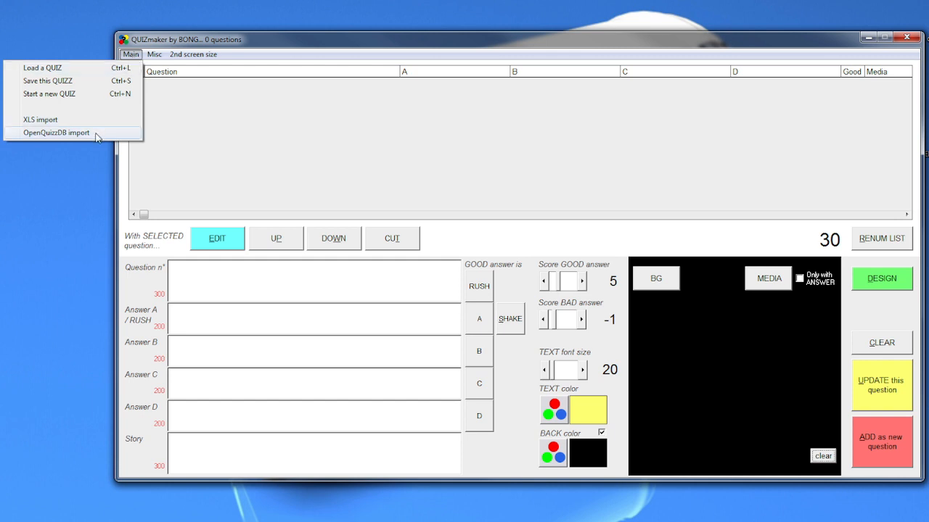
pyautogui.click(95, 134)
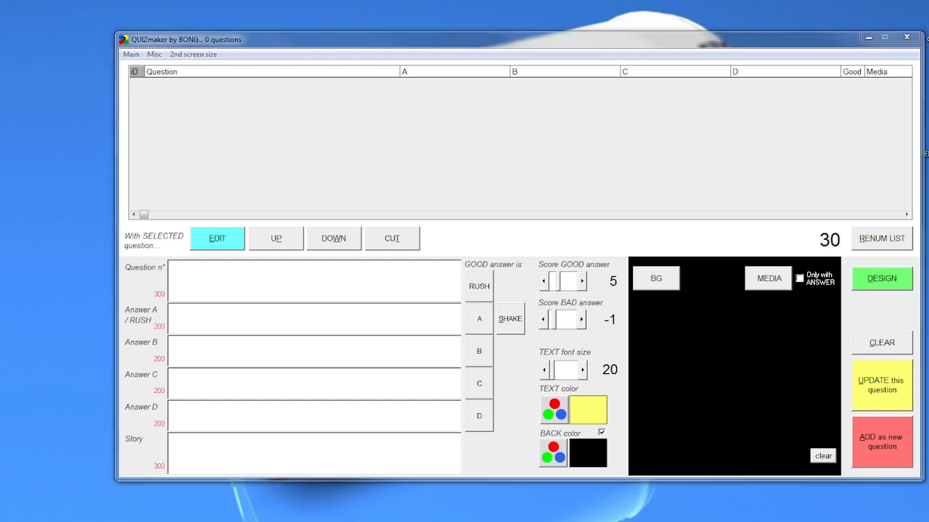
pyautogui.moveTo(630, 219); pyautogui.dragTo(439, 313)
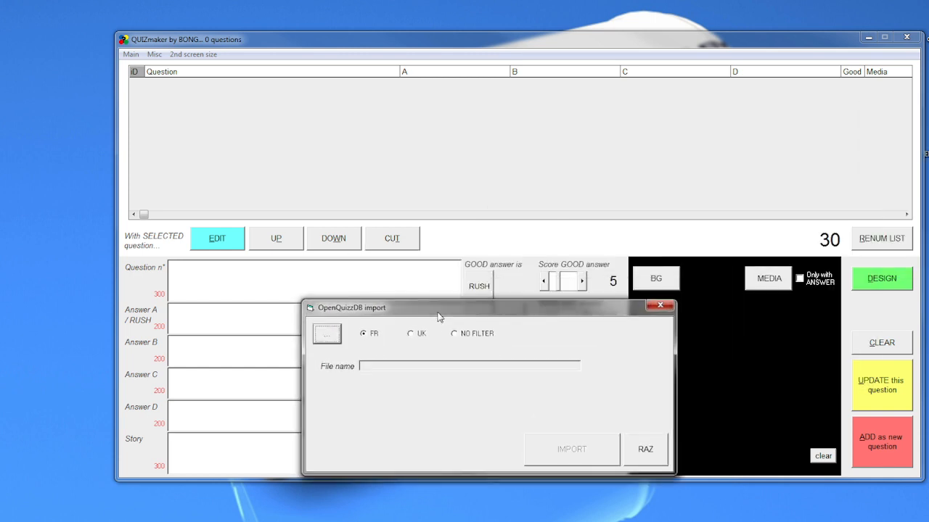
# Choose openquizzdb_154.csv from the F:\MIX\MISC\quiz folder as the import file
pyautogui.click(331, 339)
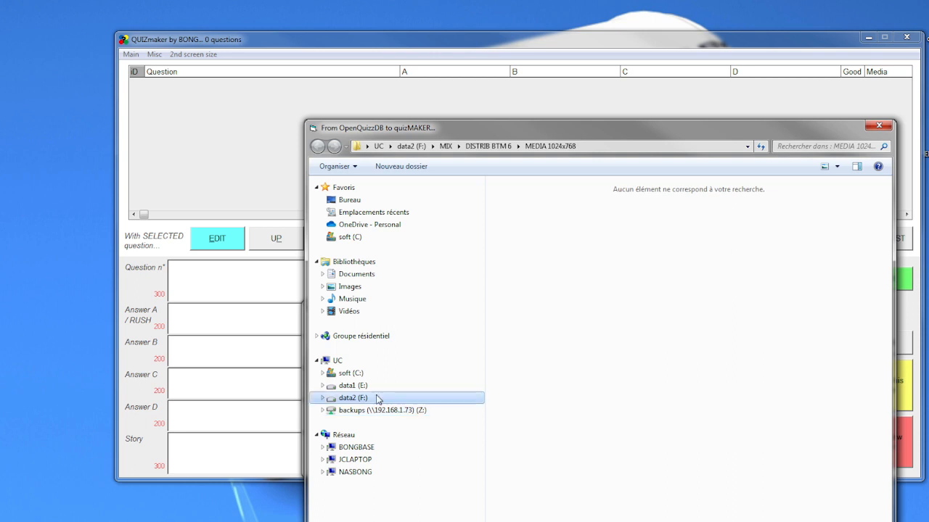
pyautogui.click(362, 399)
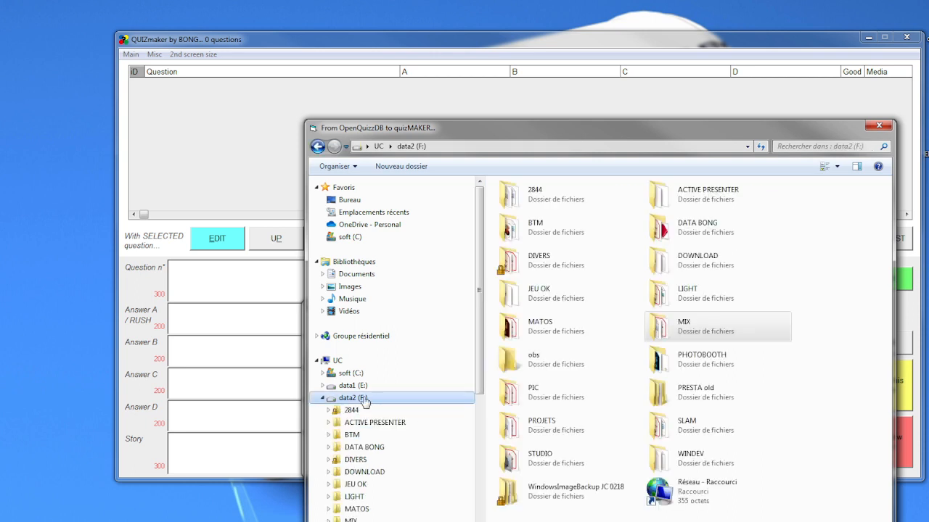
pyautogui.doubleClick(666, 338)
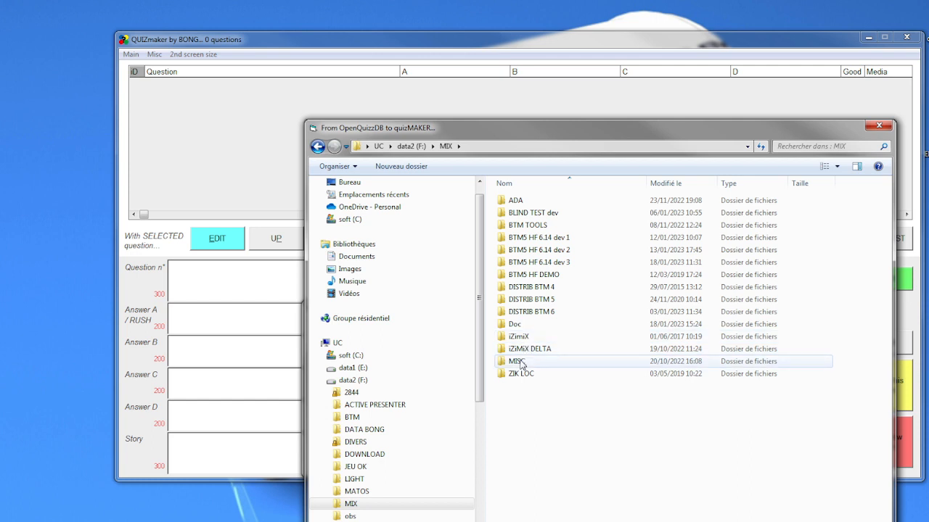
pyautogui.click(522, 363)
pyautogui.doubleClick(524, 366)
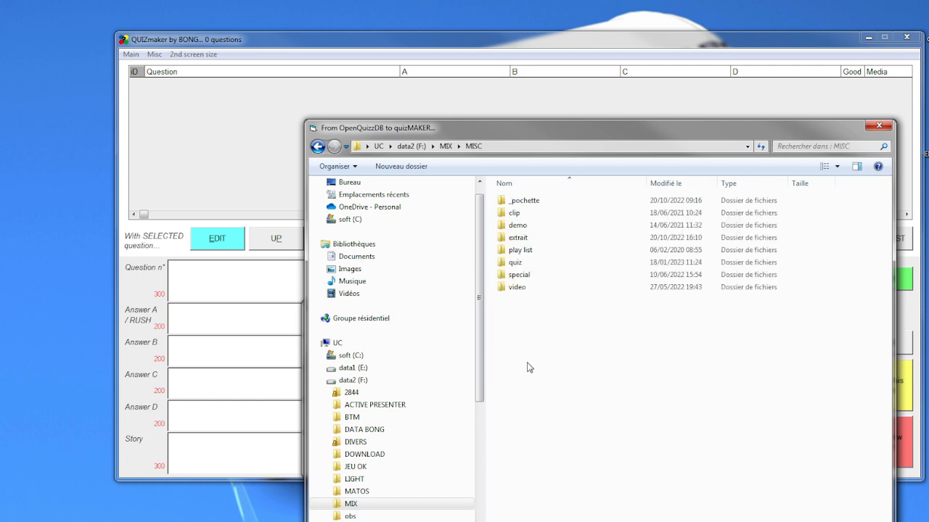
pyautogui.doubleClick(529, 263)
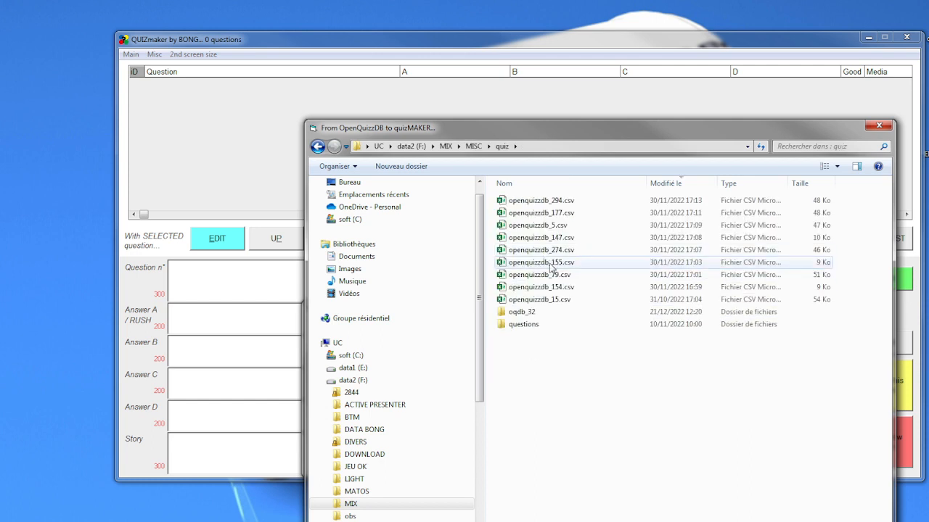
pyautogui.doubleClick(540, 288)
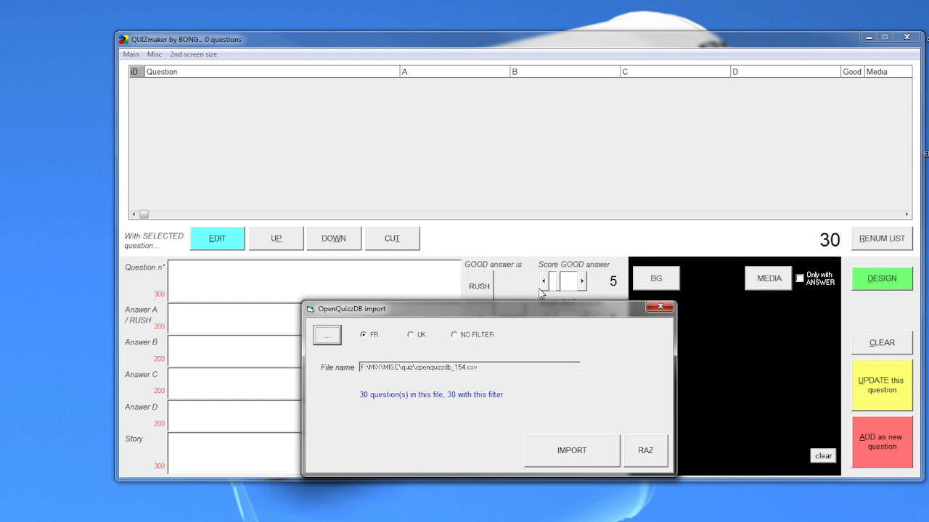
# Import the questions with the FR filter, apply the current settings to all of them and close the import dialog
pyautogui.click(567, 456)
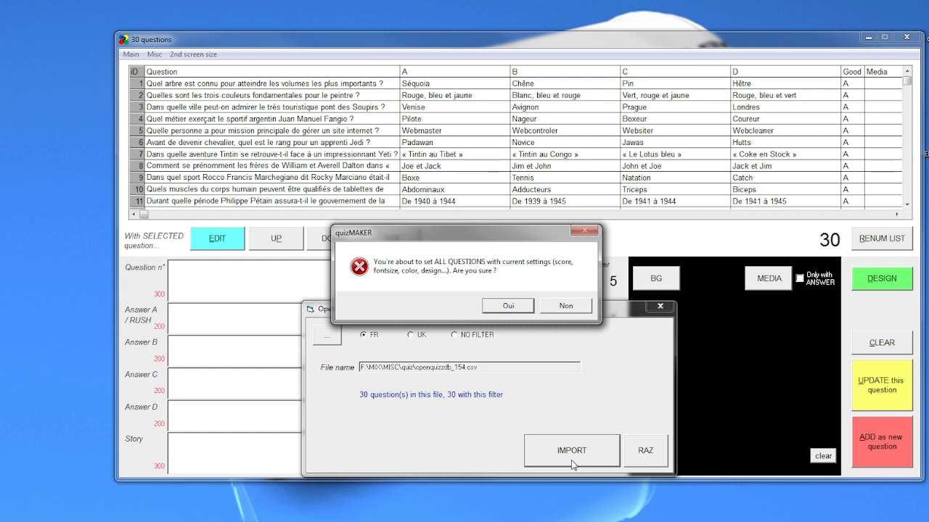
pyautogui.click(516, 305)
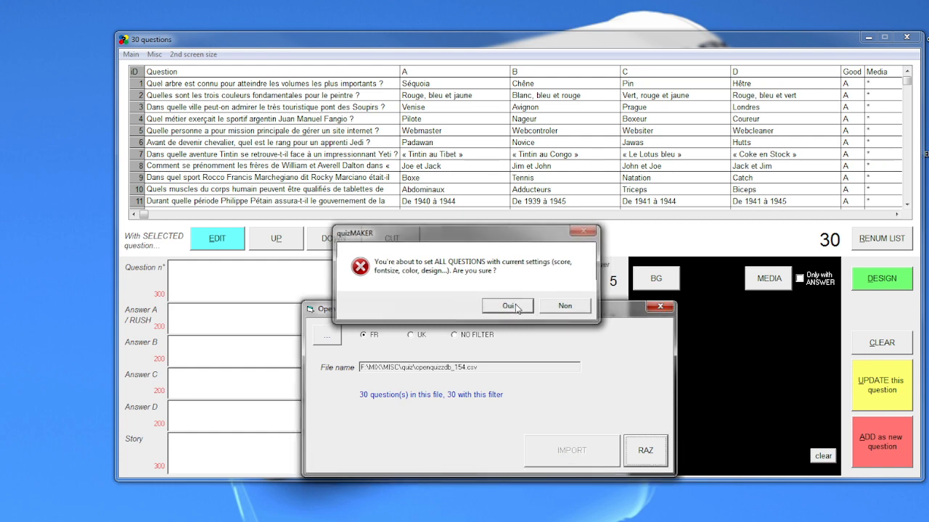
pyautogui.click(660, 306)
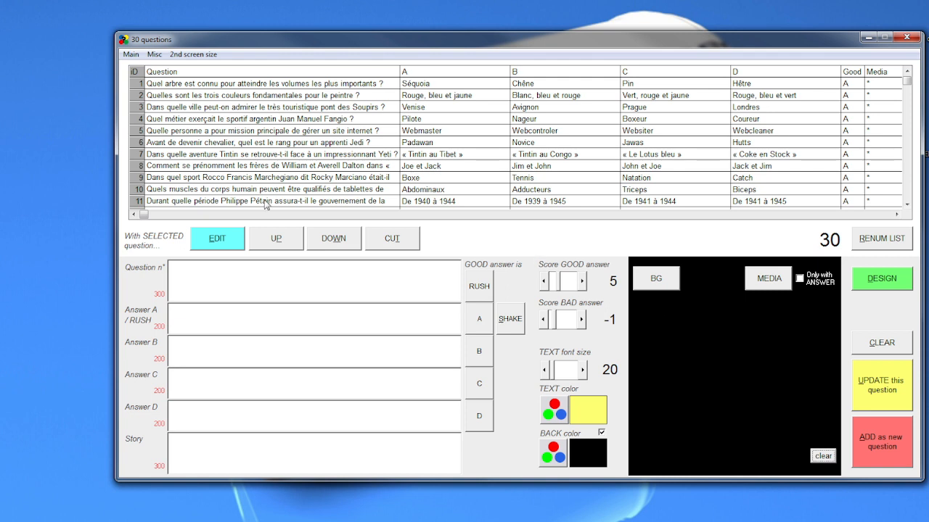
# Load imported questions 5, 7 and 10 into the editor to examine their answers, good answer and story
pyautogui.click(146, 183)
pyautogui.click(210, 237)
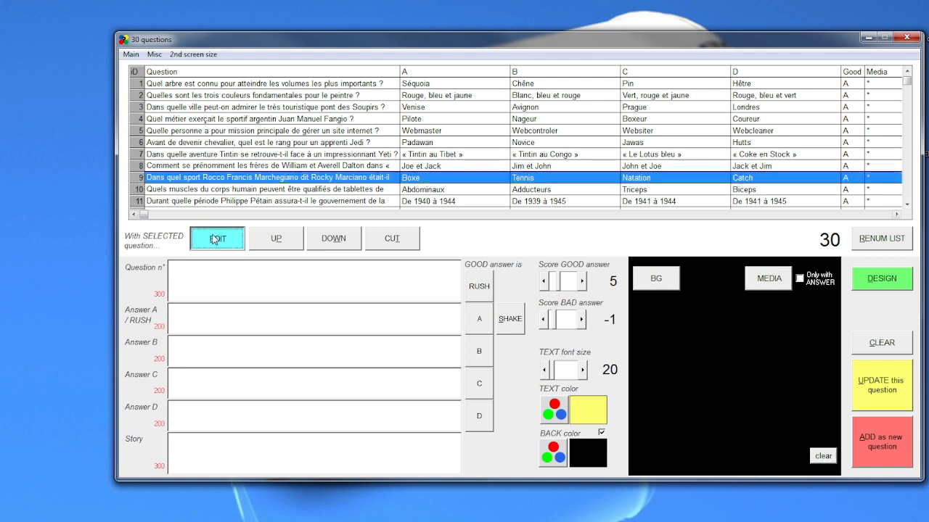
pyautogui.click(137, 131)
pyautogui.click(217, 238)
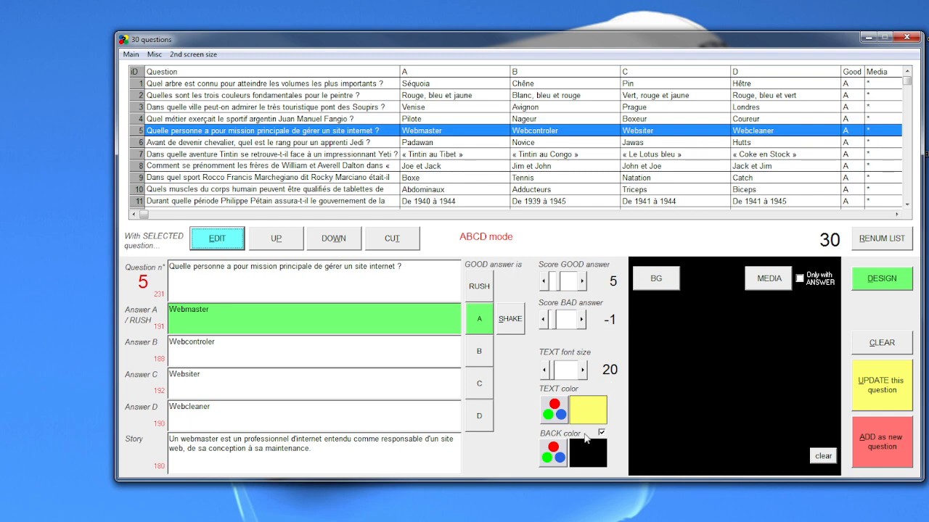
pyautogui.click(146, 157)
pyautogui.click(216, 241)
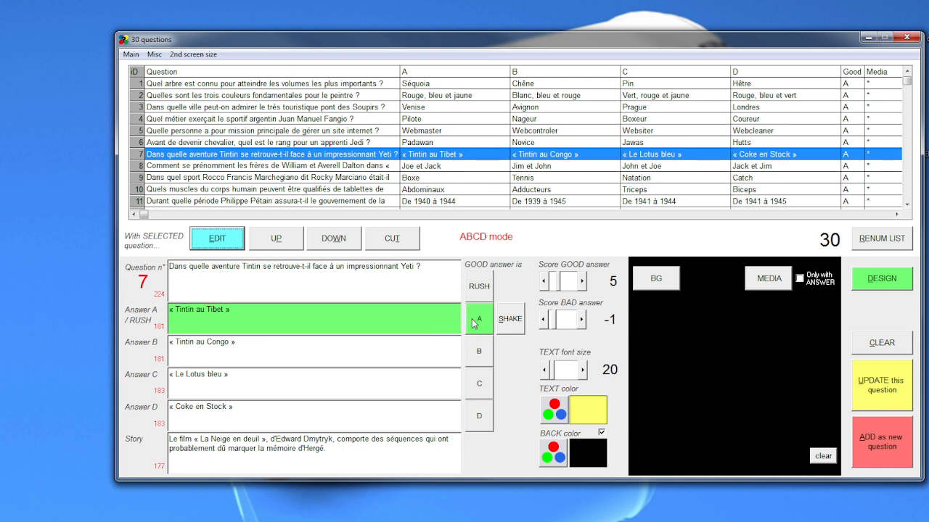
pyautogui.click(142, 166)
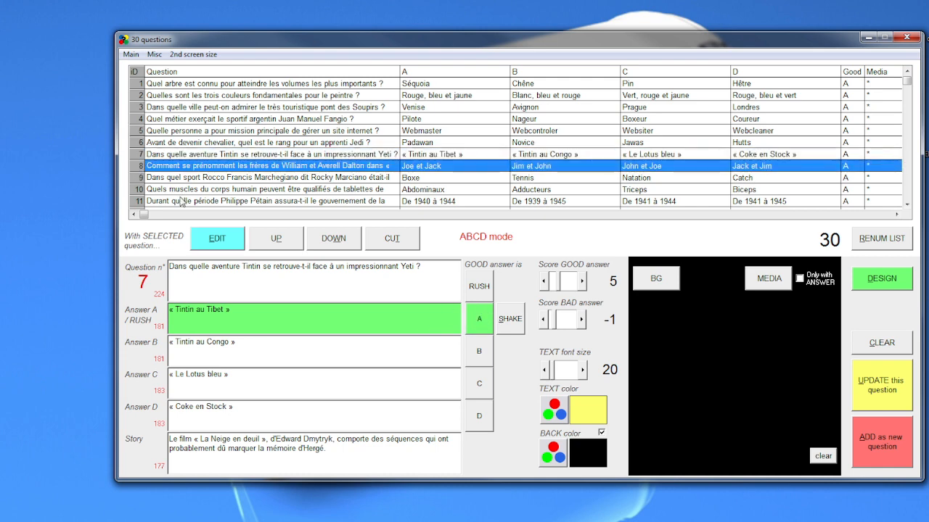
pyautogui.click(137, 191)
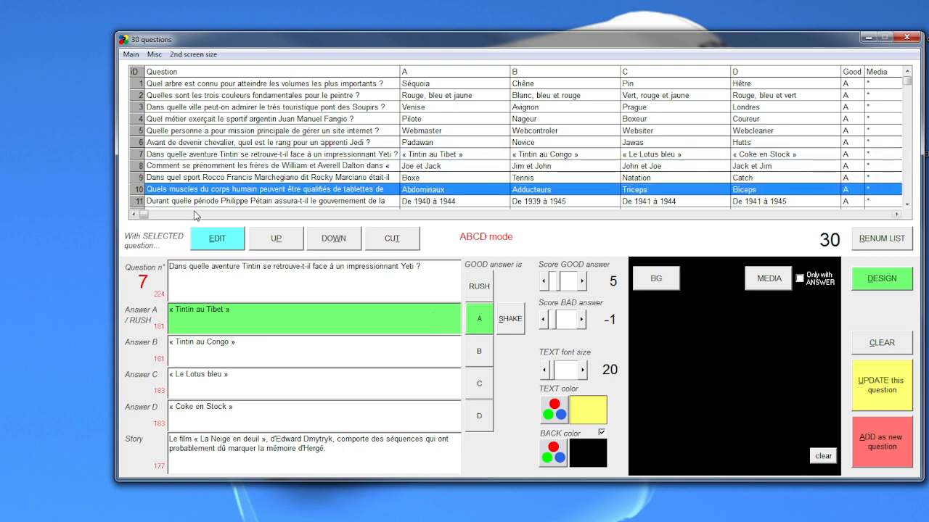
pyautogui.click(216, 234)
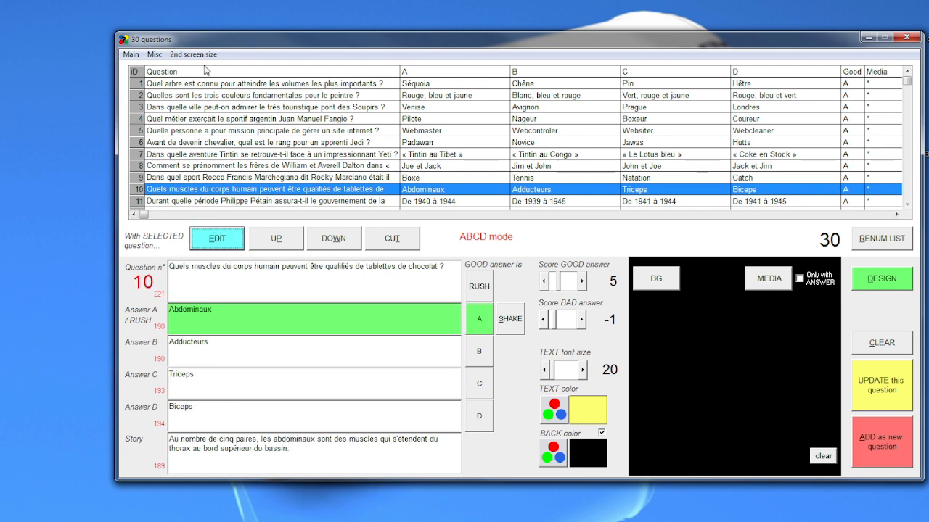
# Shake all questions to shuffle the order of their answers
pyautogui.click(154, 54)
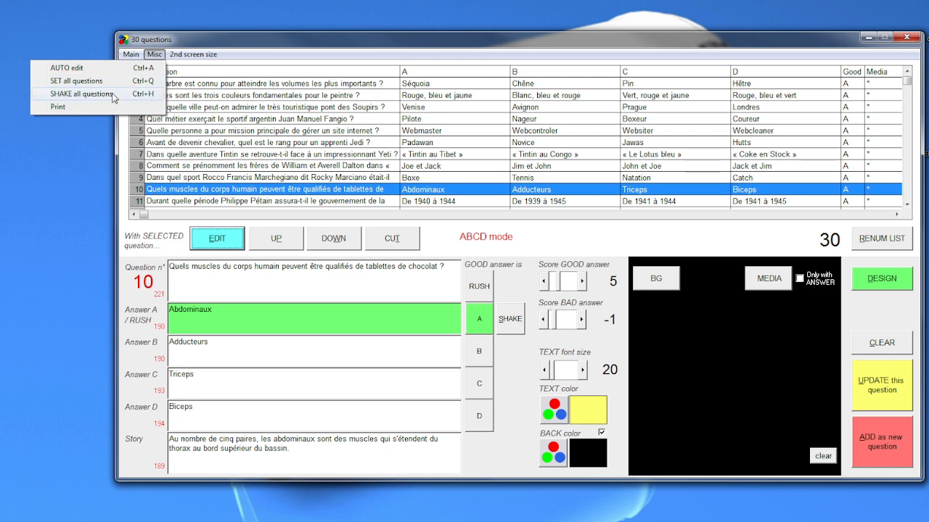
pyautogui.click(113, 95)
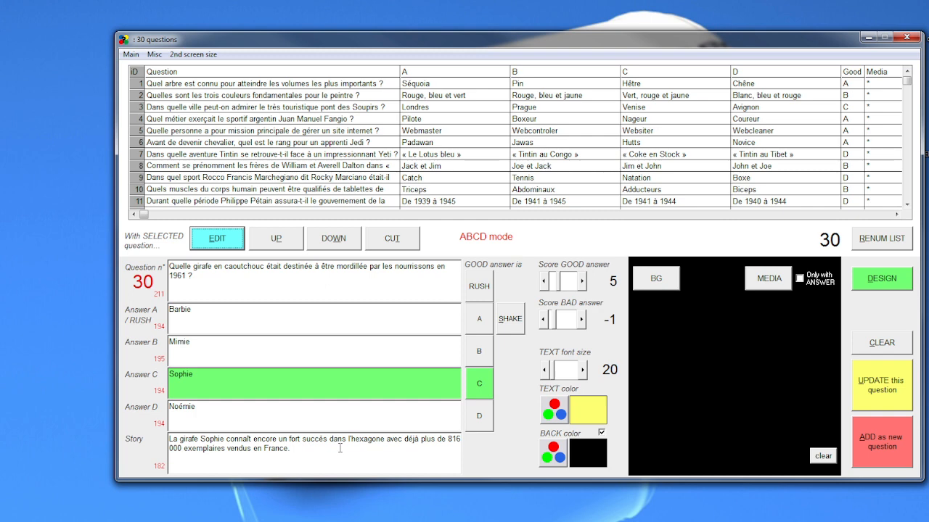
# Examine the Story column of the question list and the story text of question 30
pyautogui.click(897, 214)
pyautogui.click(899, 214)
pyautogui.click(898, 214)
pyautogui.click(898, 214)
pyautogui.click(898, 214)
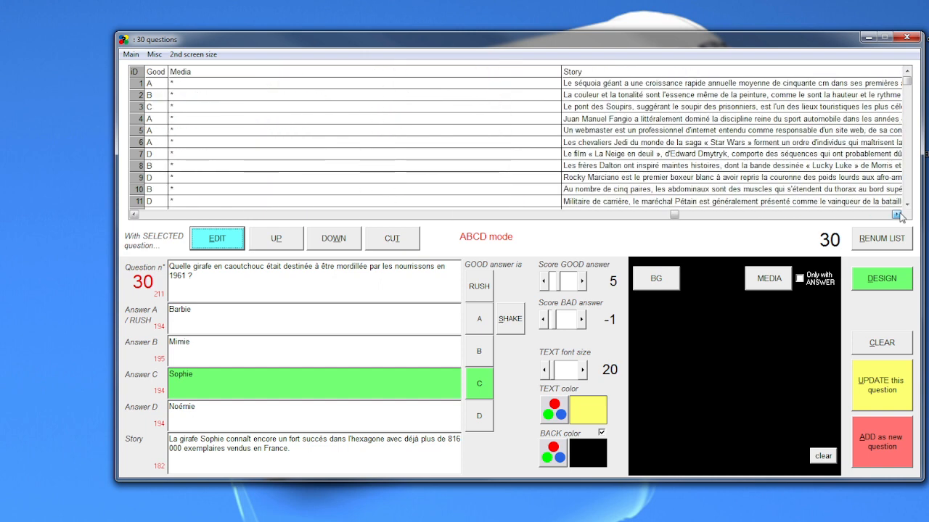
pyautogui.click(898, 214)
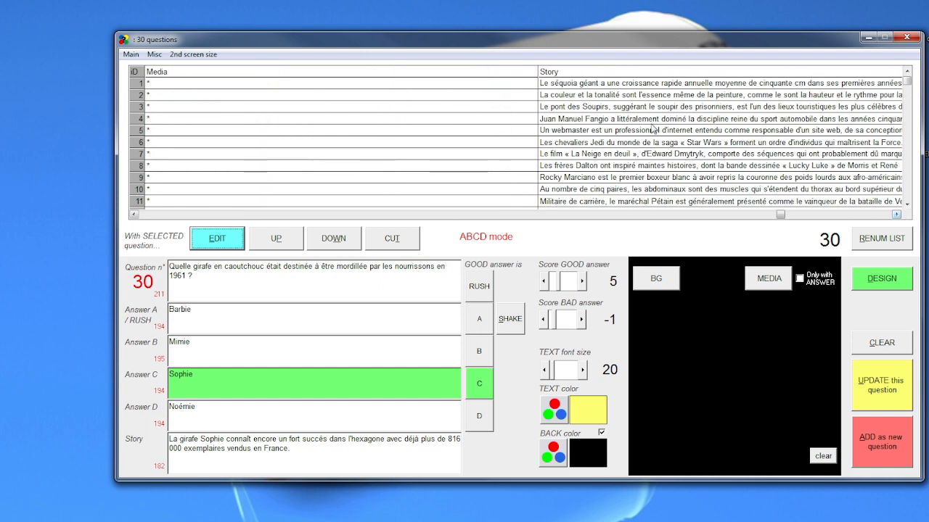
pyautogui.click(362, 445)
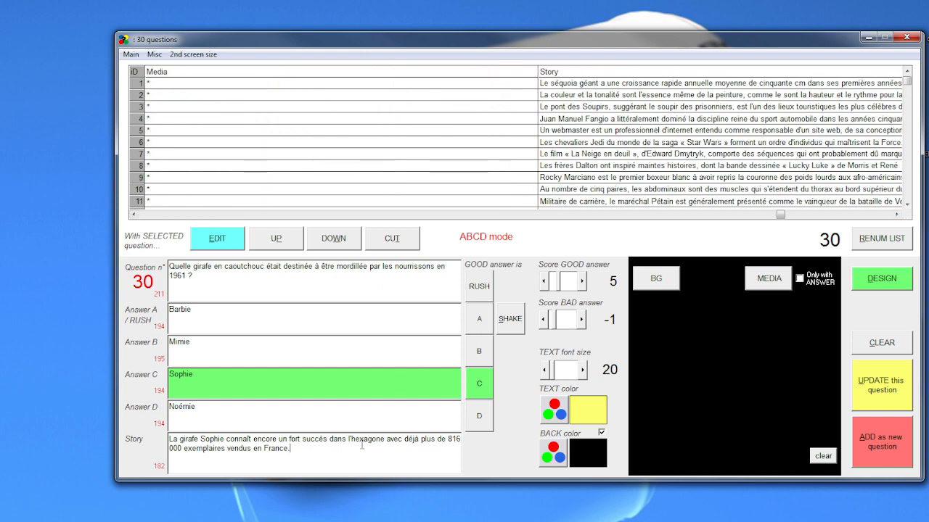